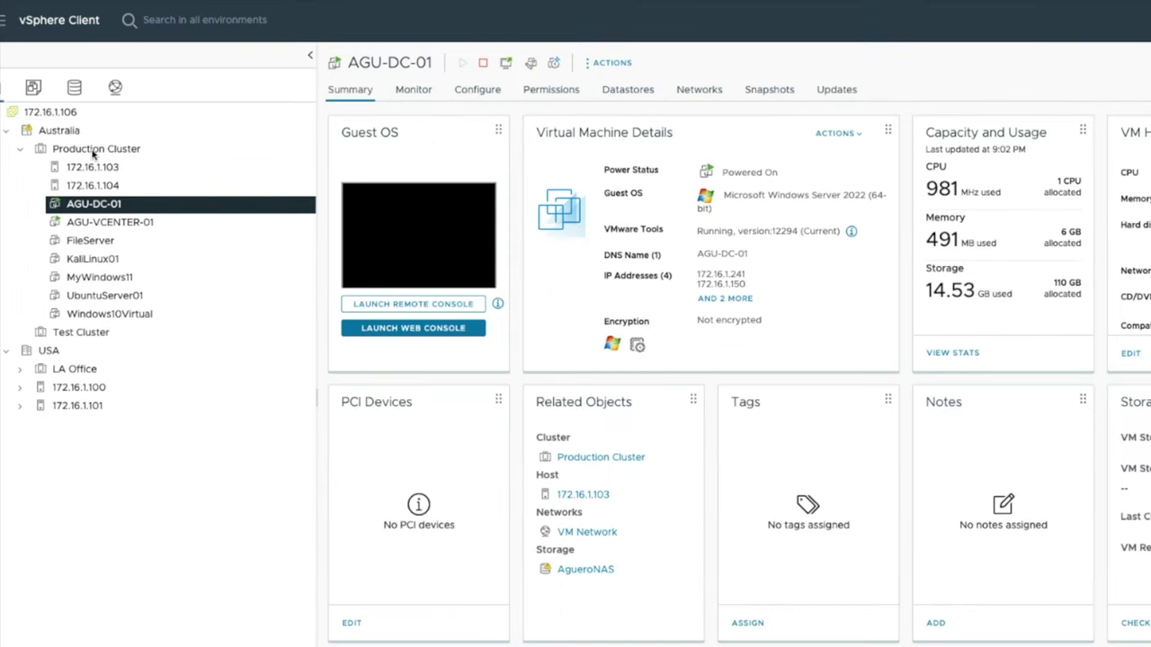
Step: Open the vSphere Availability settings of Production Cluster for editing and turn on vSphere HA
right_click(93, 155)
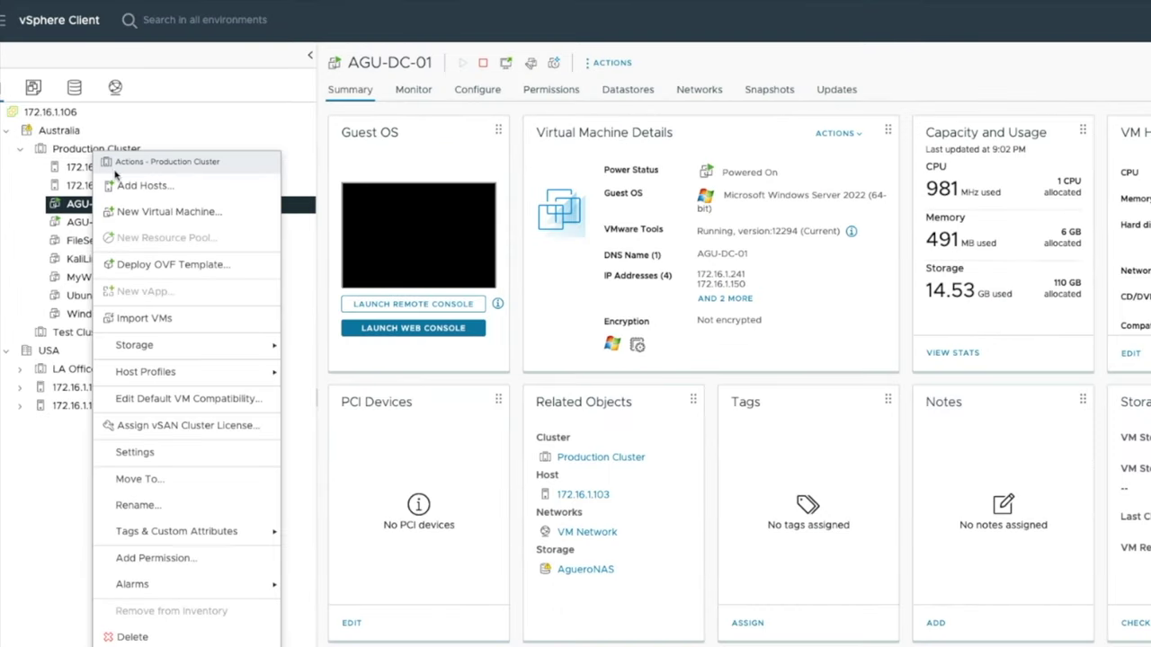
left_click(144, 453)
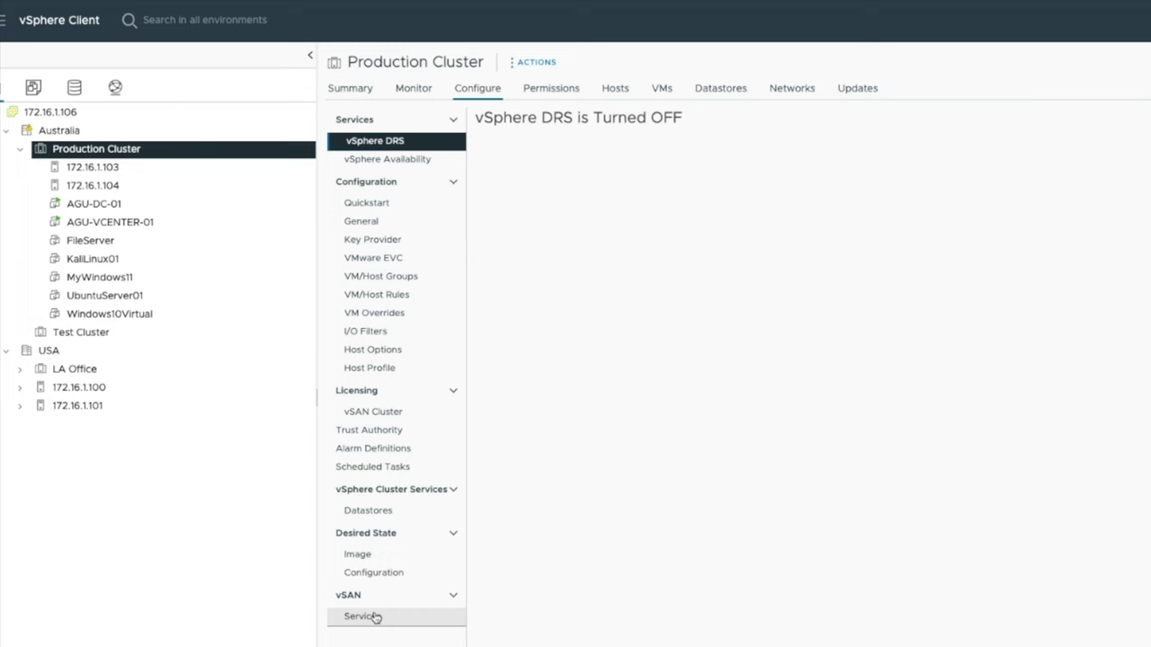
left_click(398, 160)
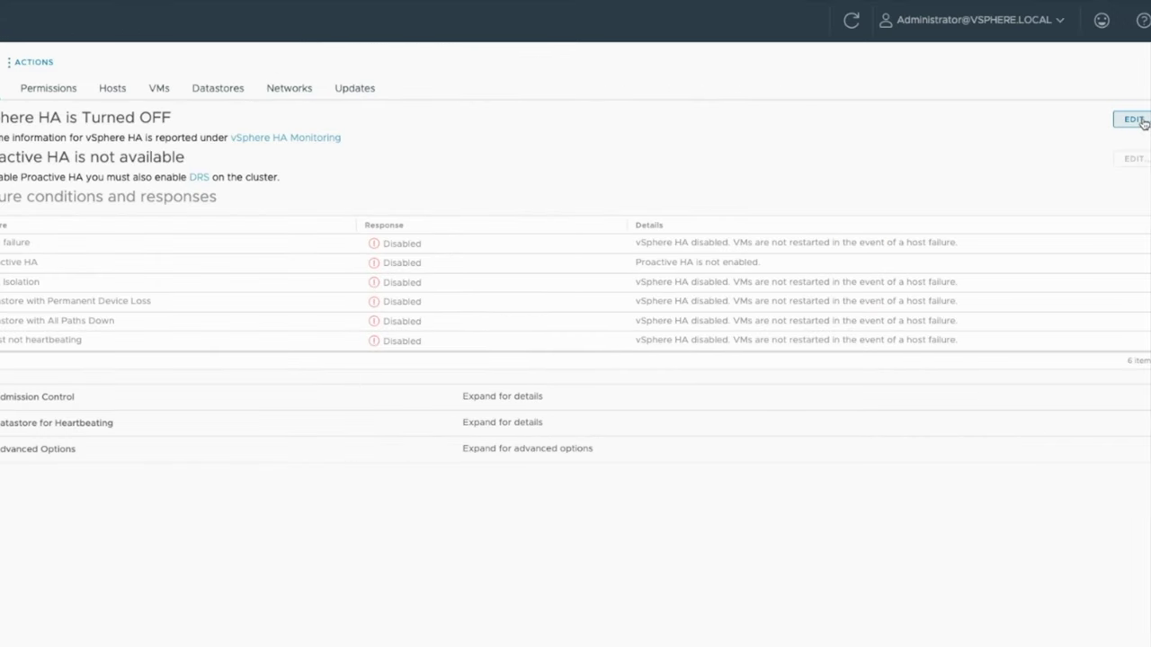
left_click(1132, 120)
left_click(317, 85)
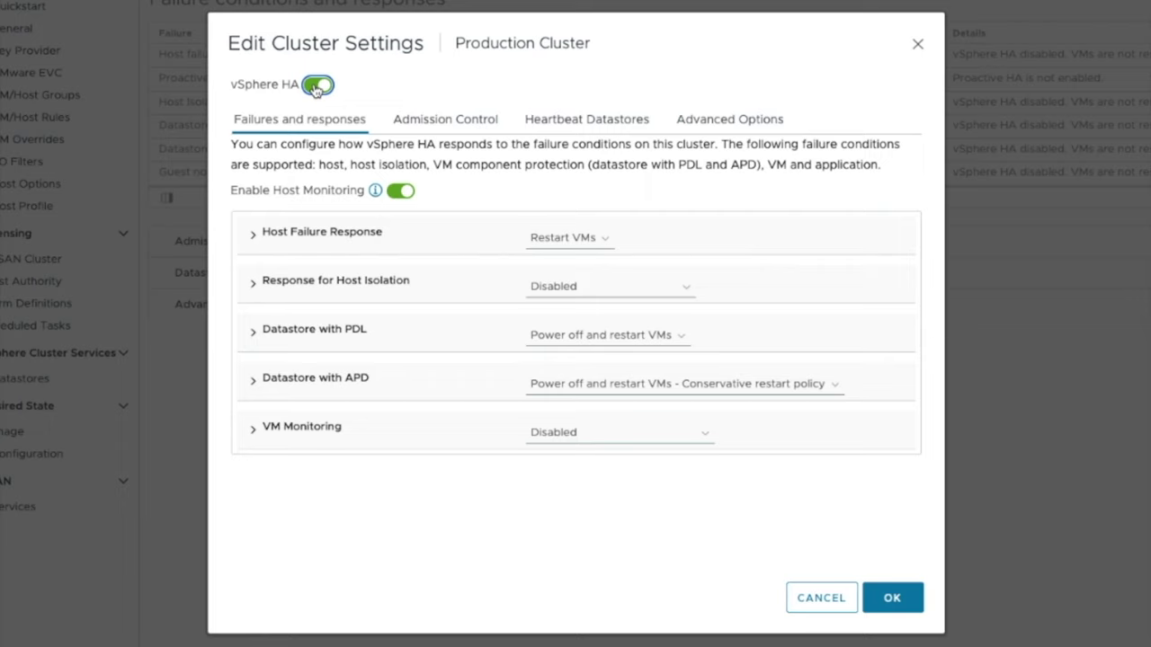
Step: Read the host monitoring help and examine the failure response options under Host Failure Response
left_click(377, 191)
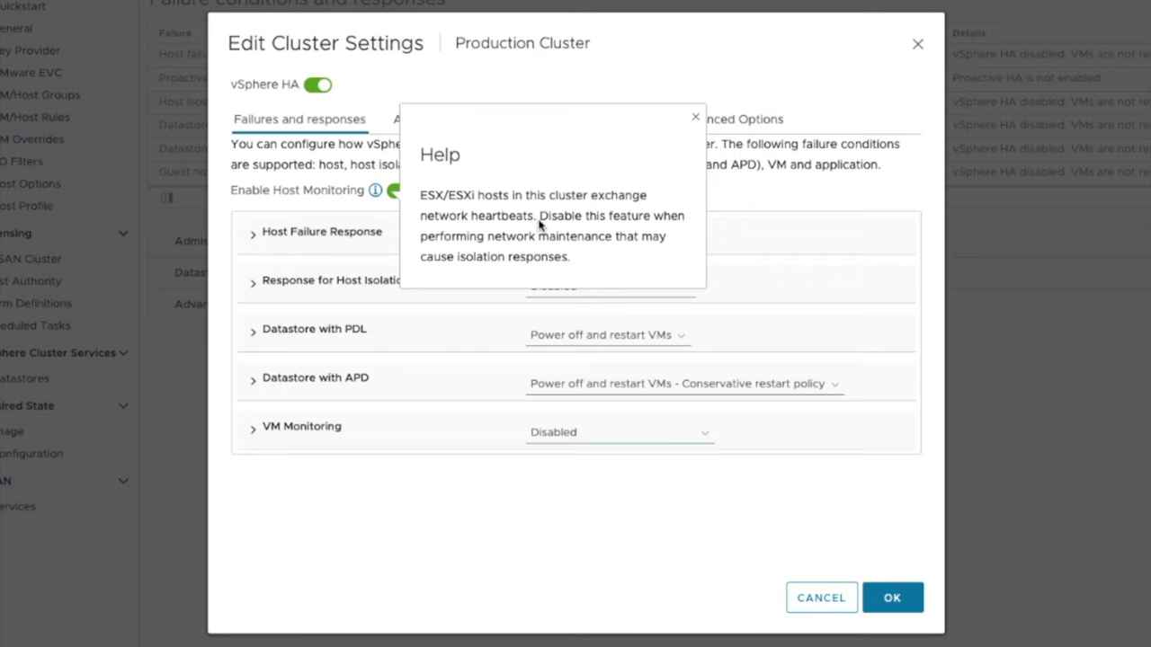
left_click(828, 240)
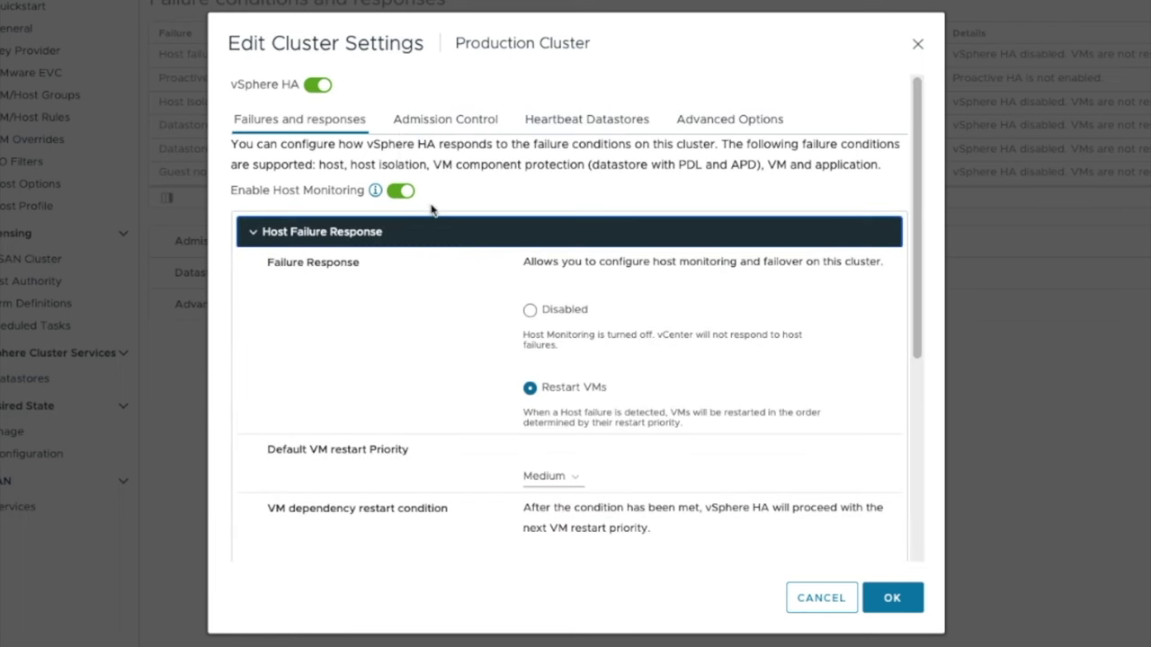
left_click(252, 233)
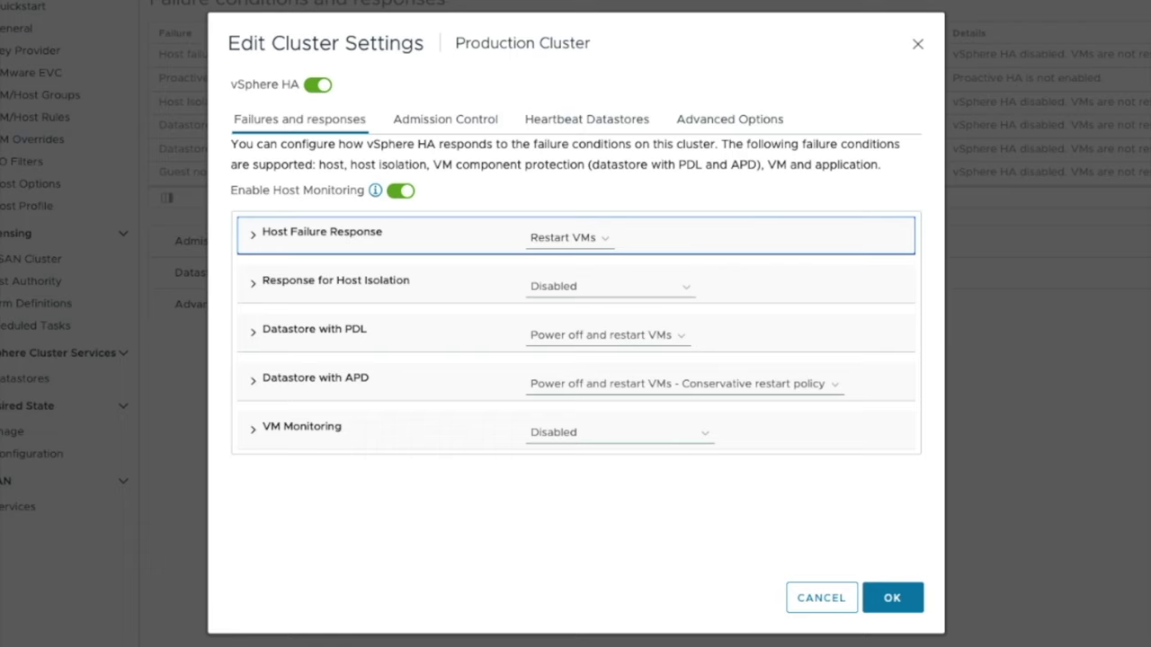
left_click(593, 239)
left_click(465, 207)
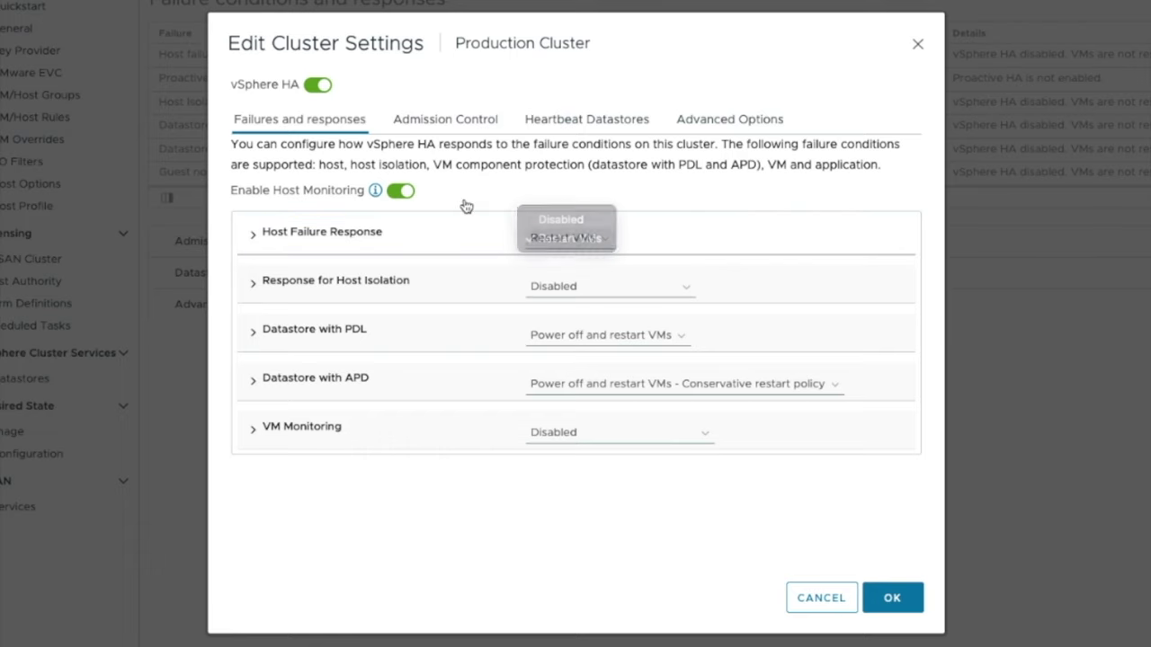
left_click(256, 241)
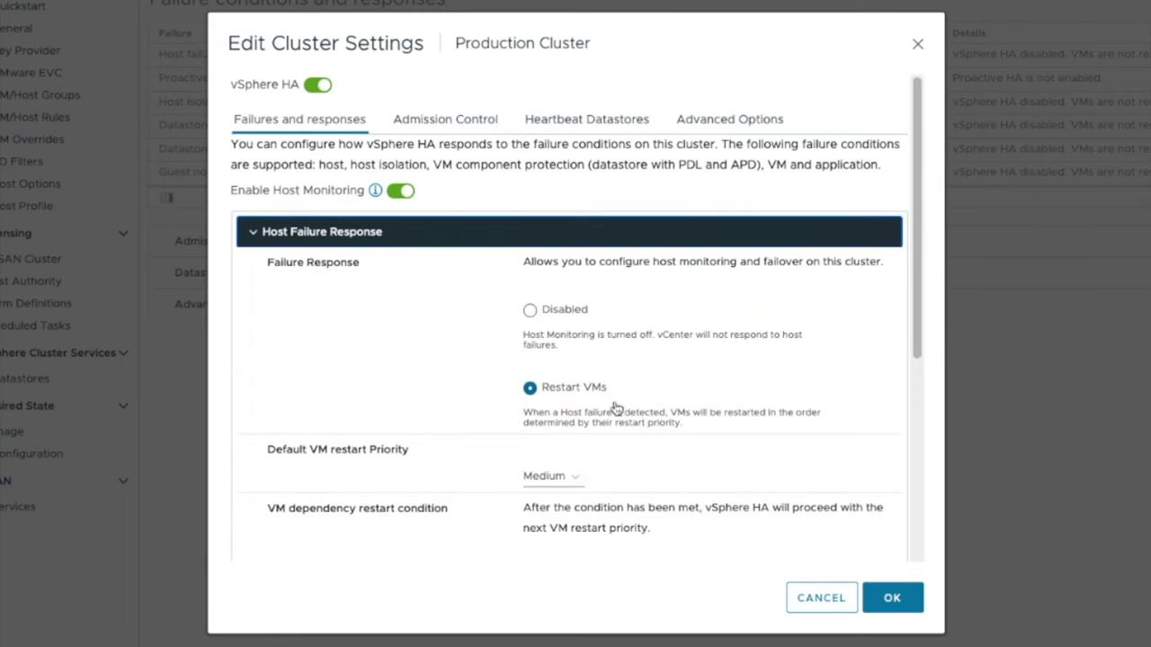
left_click_drag(598, 412, 671, 413)
left_click_drag(520, 412, 782, 409)
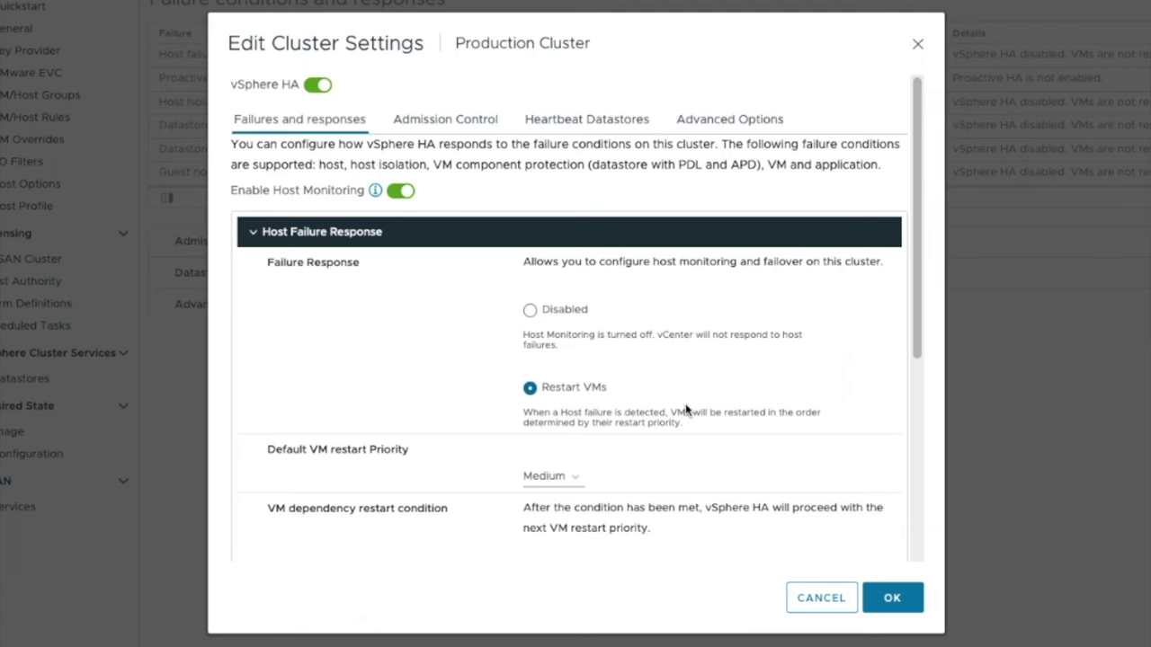
Step: Examine the default VM restart priority choices and the VM dependency restart condition settings for host failures
scroll(686, 409, "down", 3)
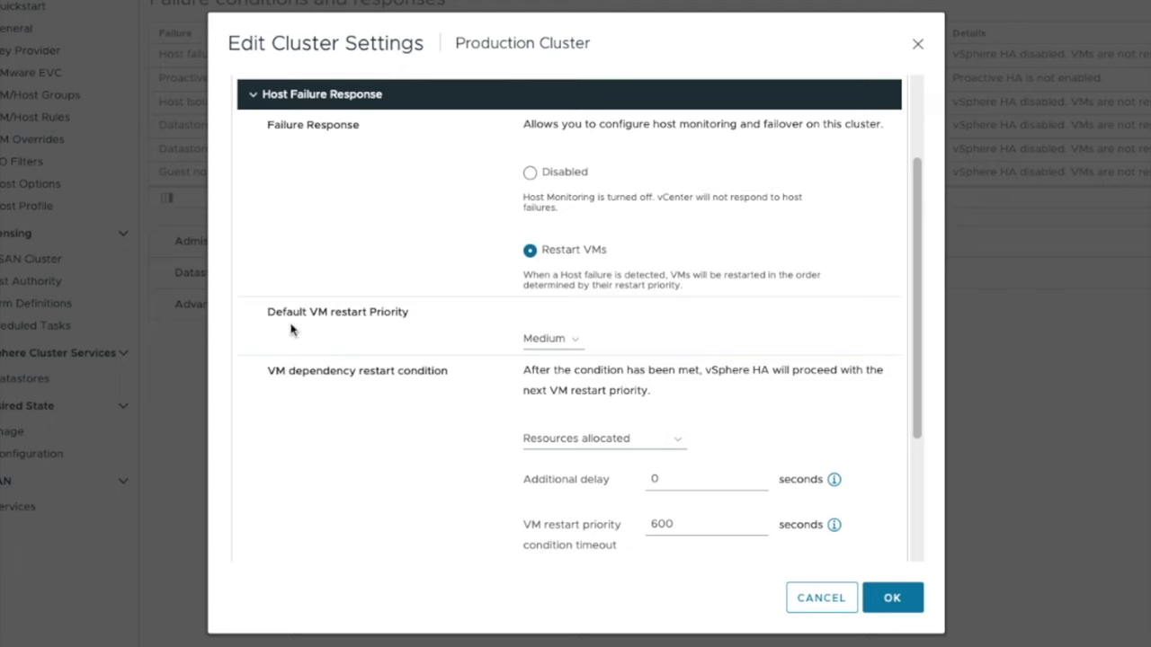
left_click(544, 345)
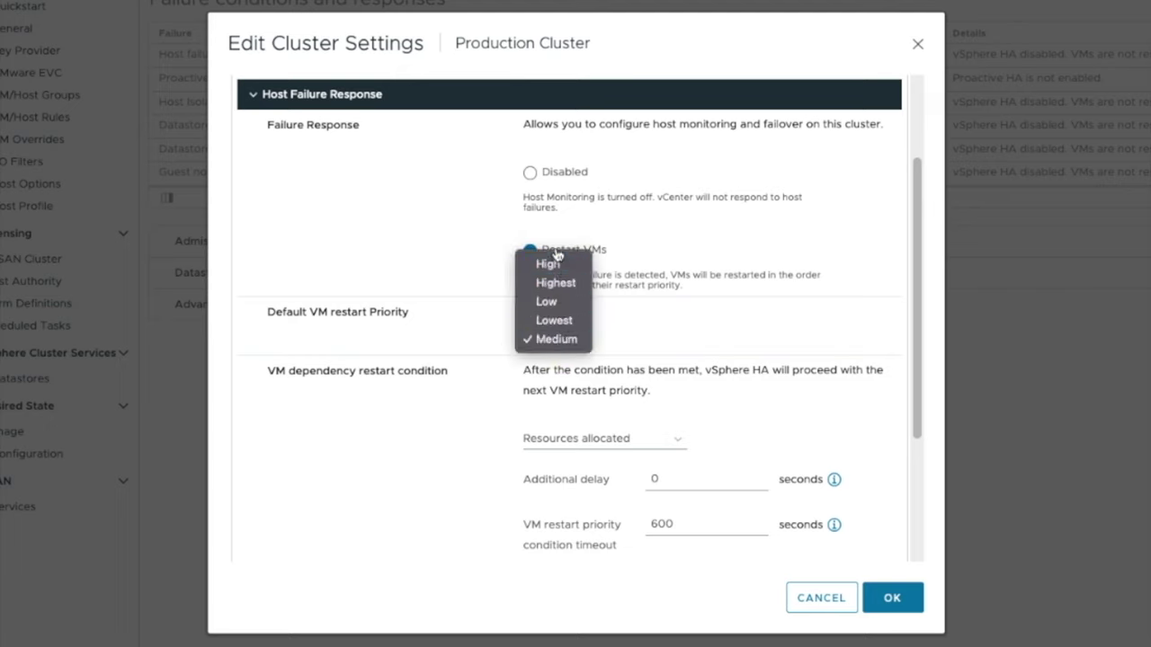
left_click(476, 315)
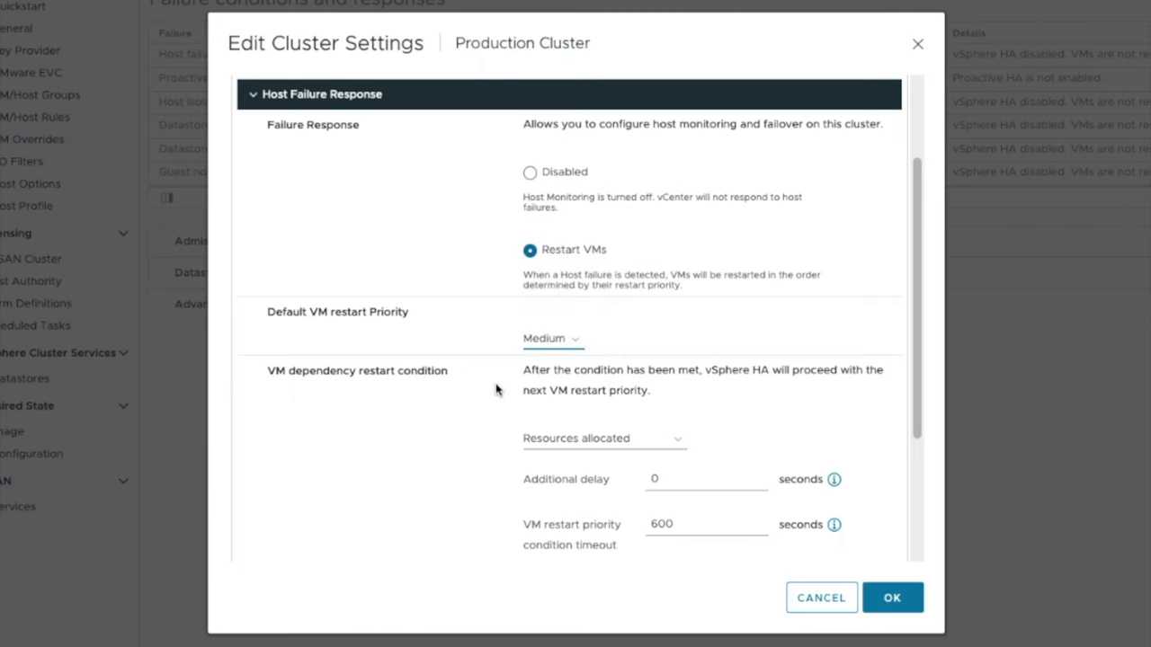
scroll(495, 389, "up", 1)
scroll(495, 389, "down", 3)
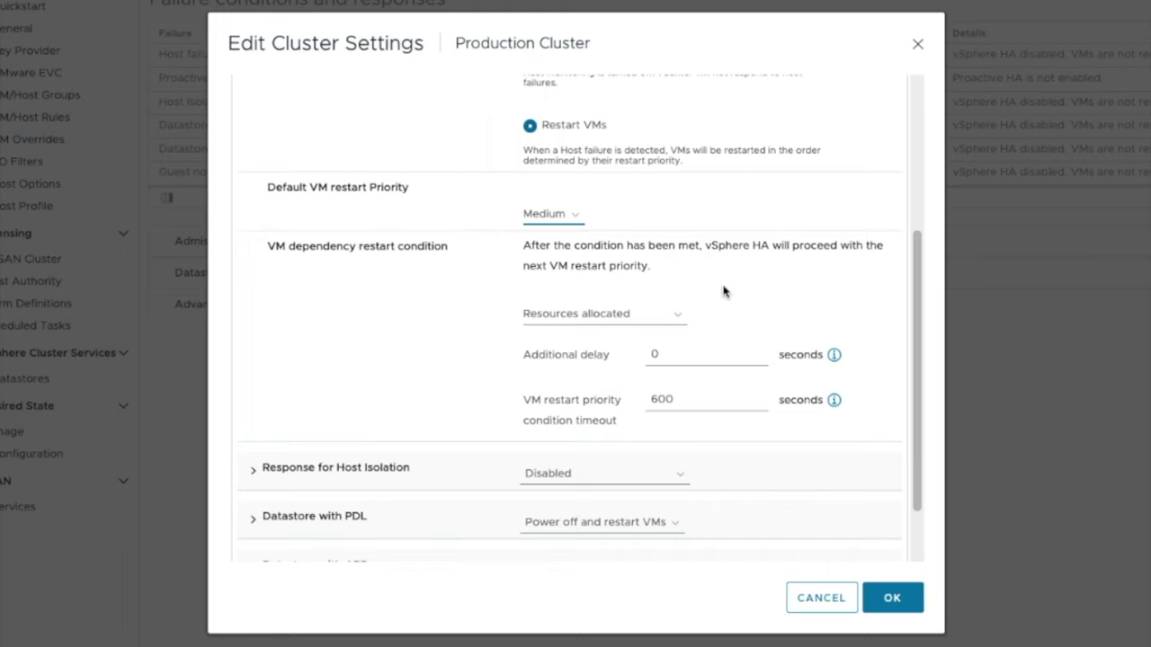
scroll(406, 462, "down", 2)
scroll(407, 465, "up", 3)
scroll(406, 464, "up", 3)
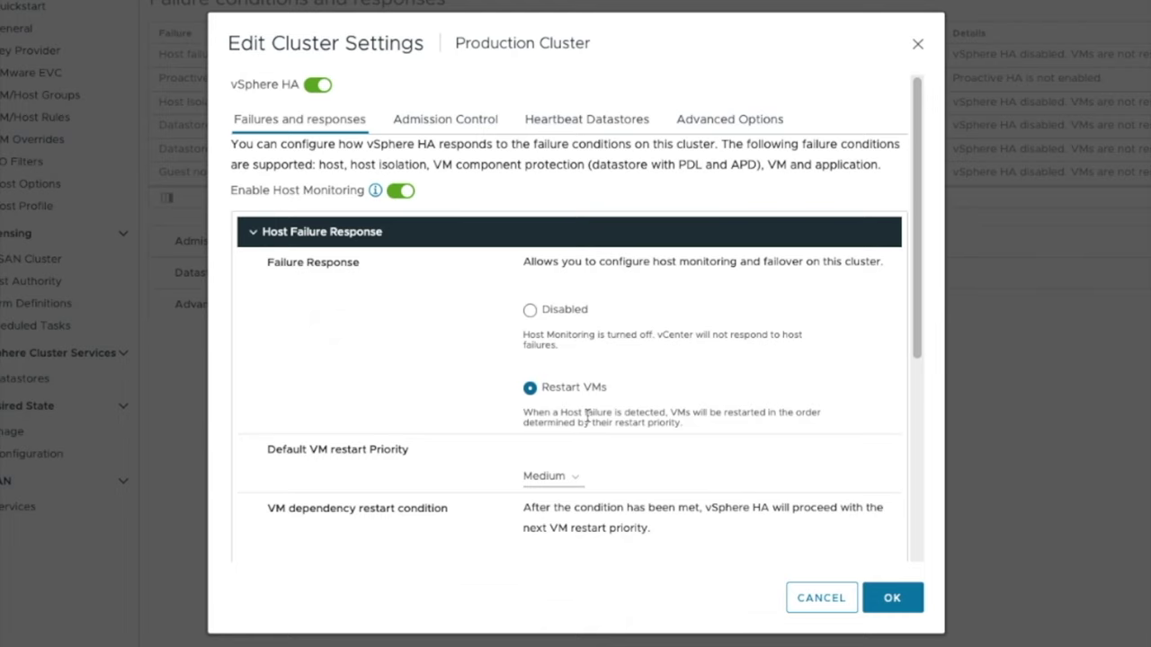
Step: Review the admission control settings and select AgueroNAS as a heartbeat datastore
left_click(445, 119)
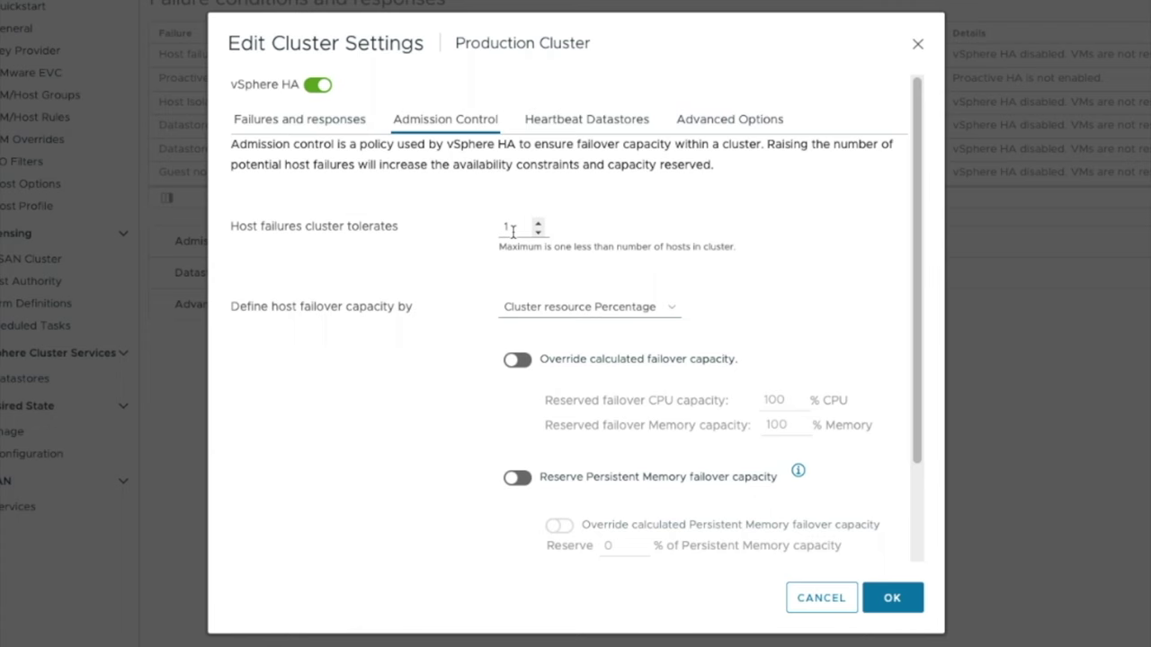
left_click(586, 120)
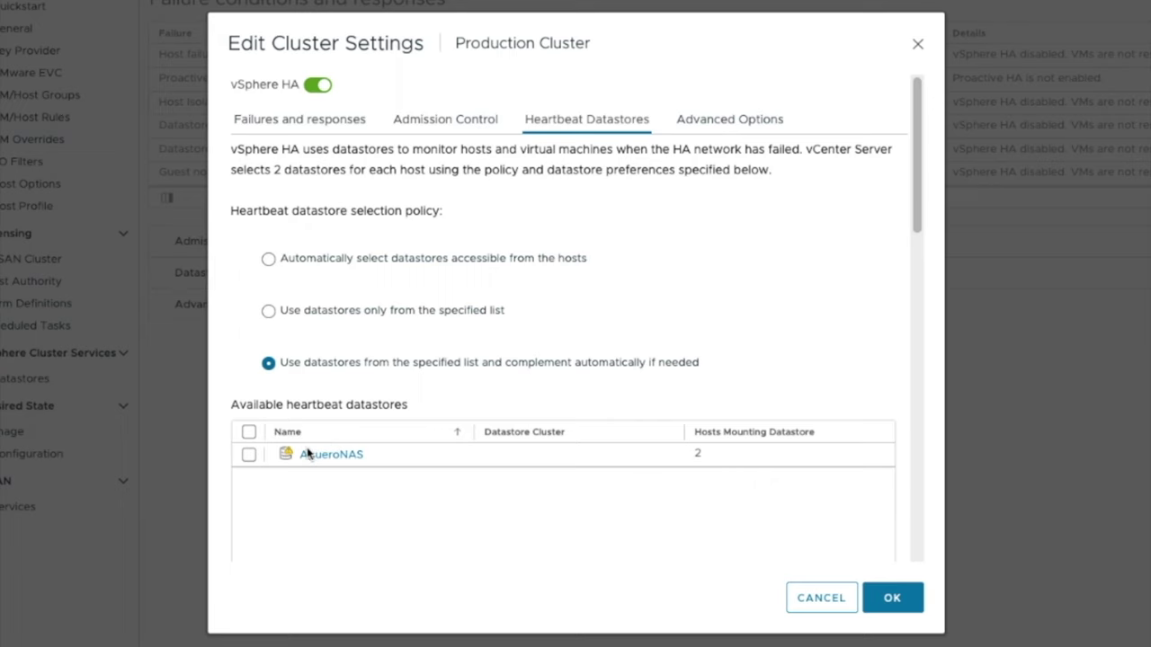
left_click(249, 455)
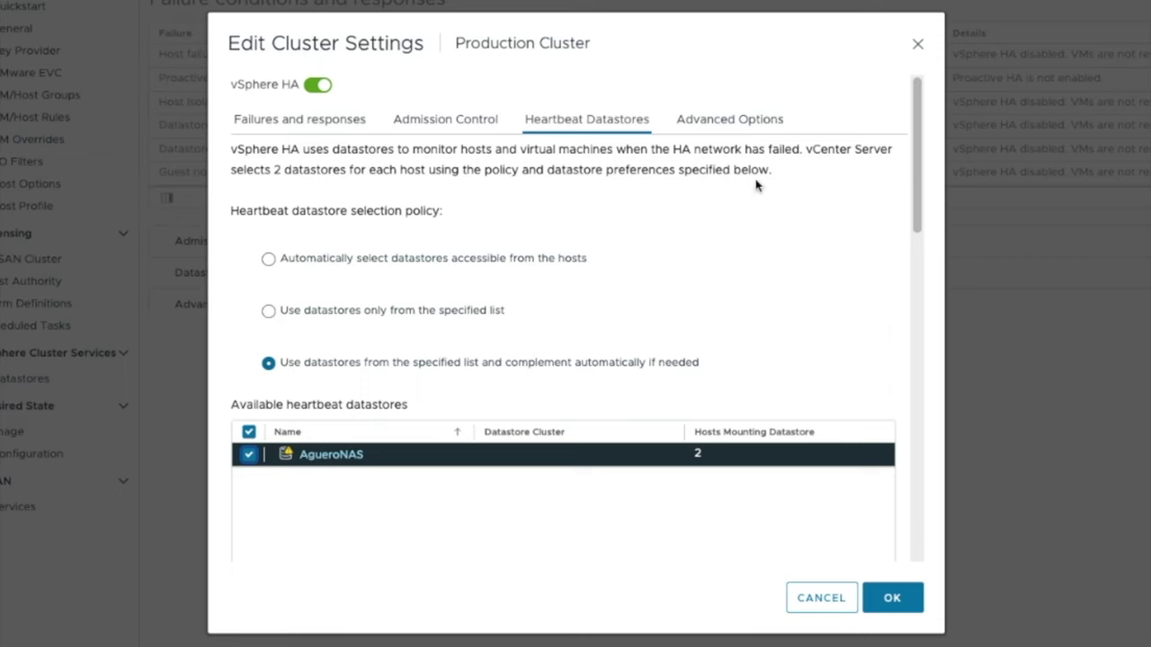
Step: Review the advanced options and the failure responses, and apply the vSphere HA settings to Production Cluster
left_click(746, 126)
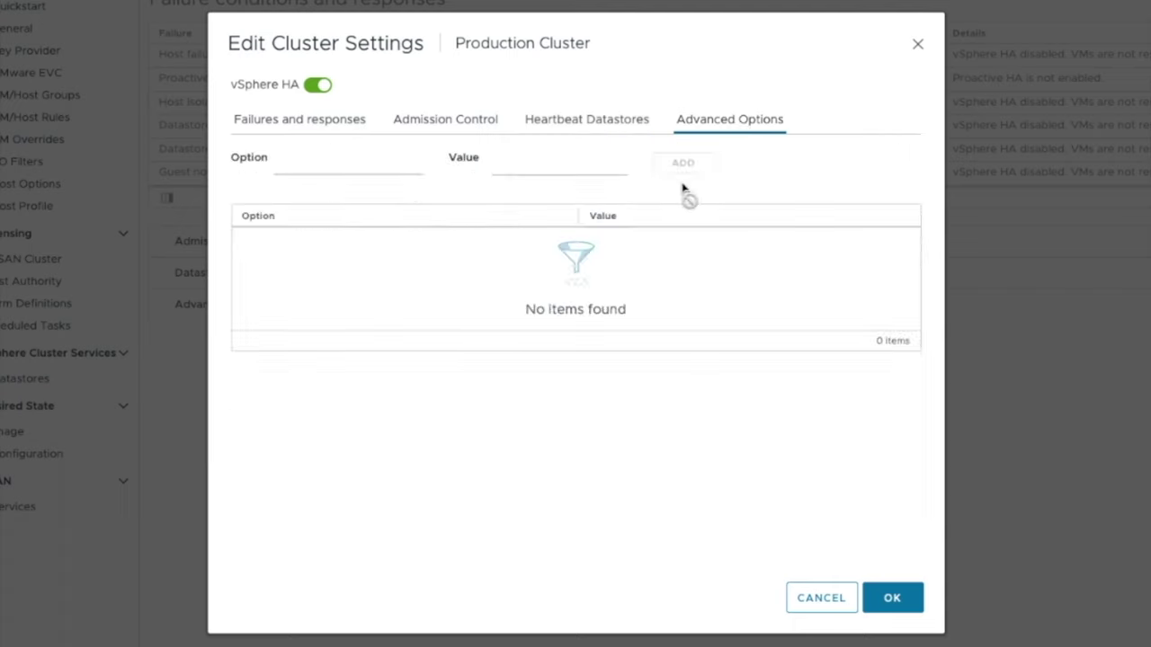
left_click(363, 124)
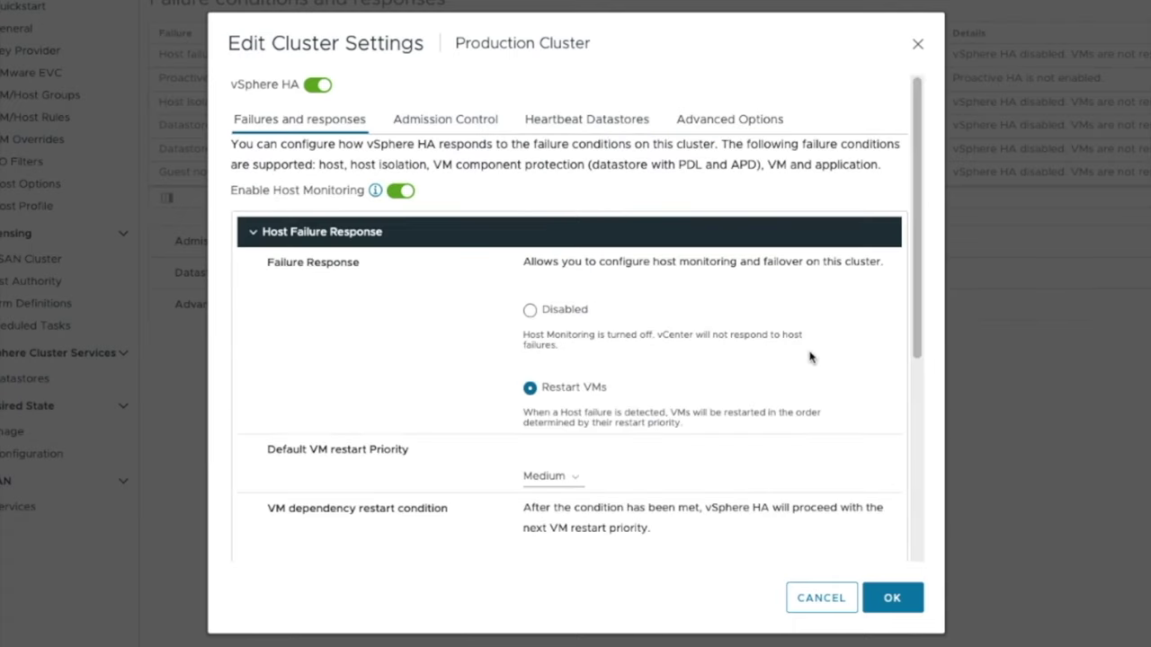
scroll(809, 358, "down", 5)
scroll(812, 355, "up", 5)
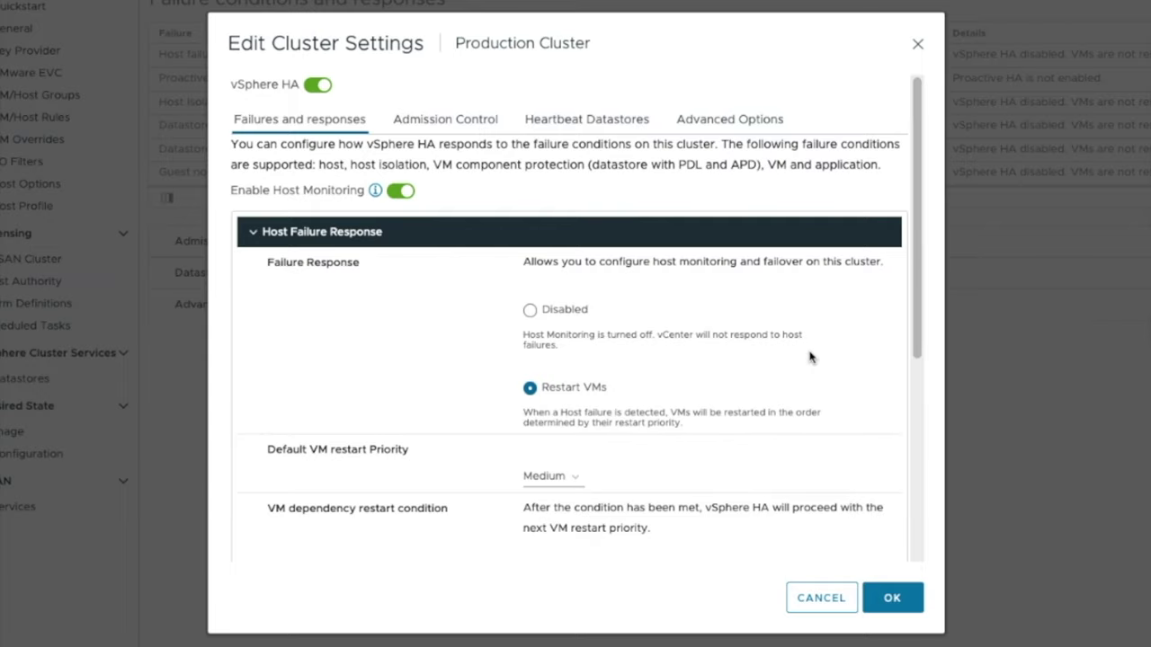
left_click(893, 598)
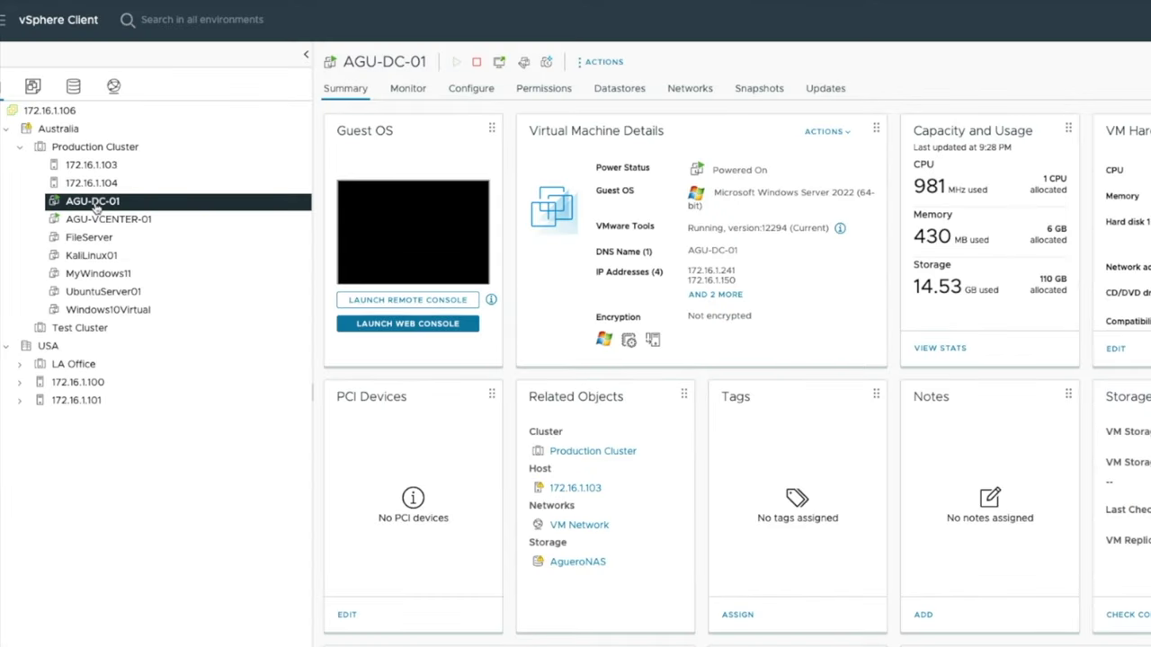
Step: Open the fault tolerance actions for the AGU-DC-01 virtual machine
right_click(96, 206)
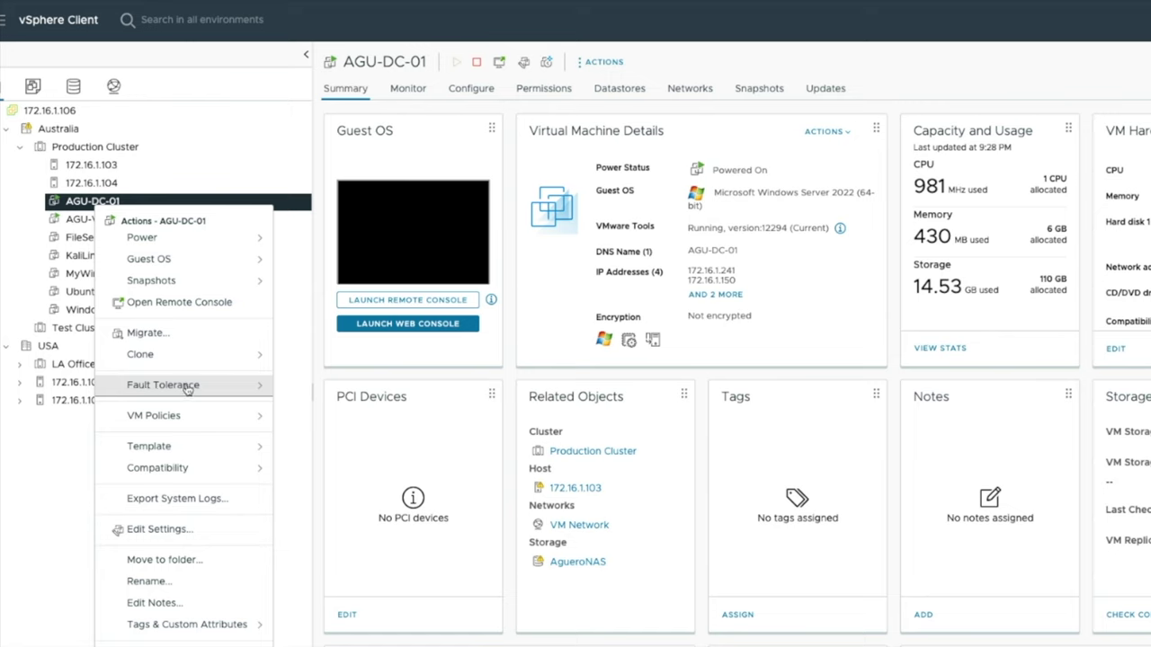
left_click(224, 386)
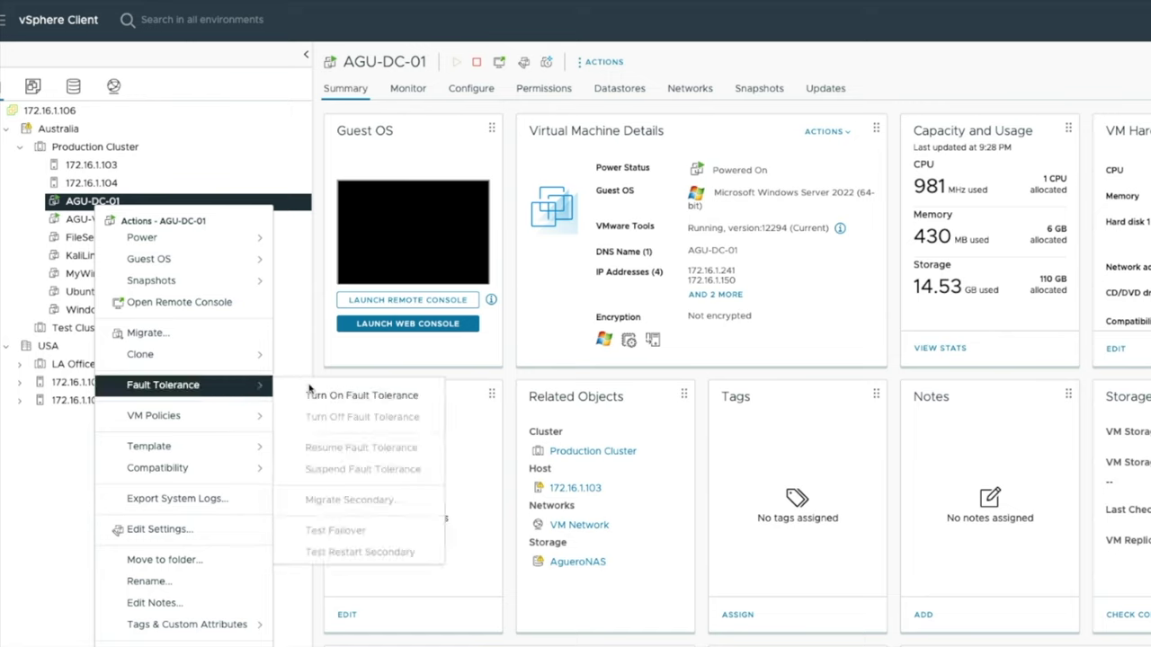